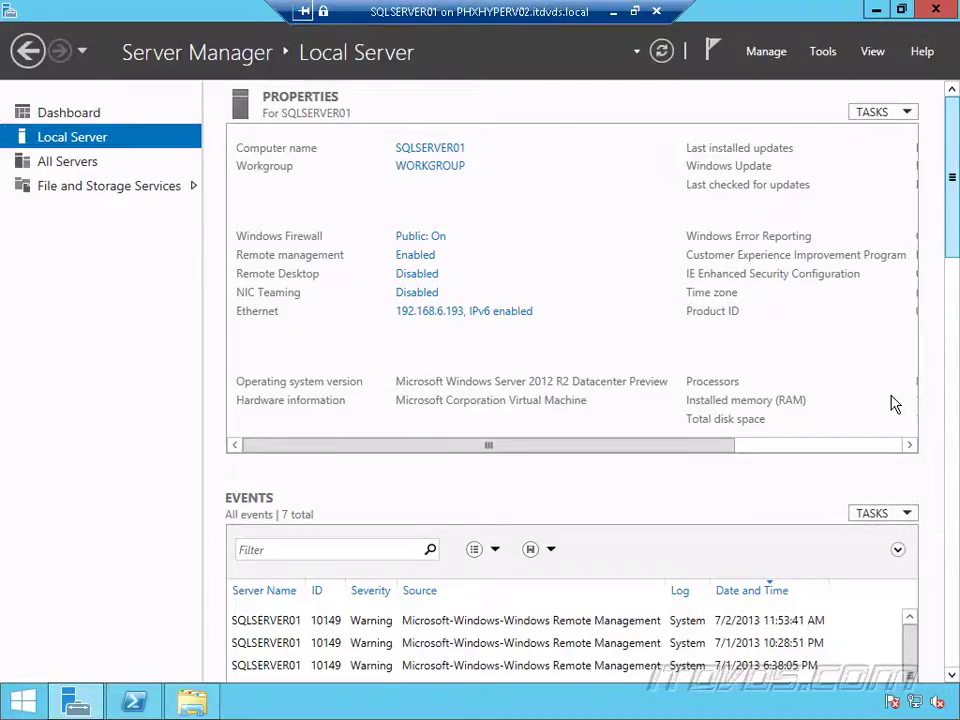
# Show the Storage Pools page with StoragePool1 and its one SSD and two HDD disks.
pyautogui.click(138, 190)
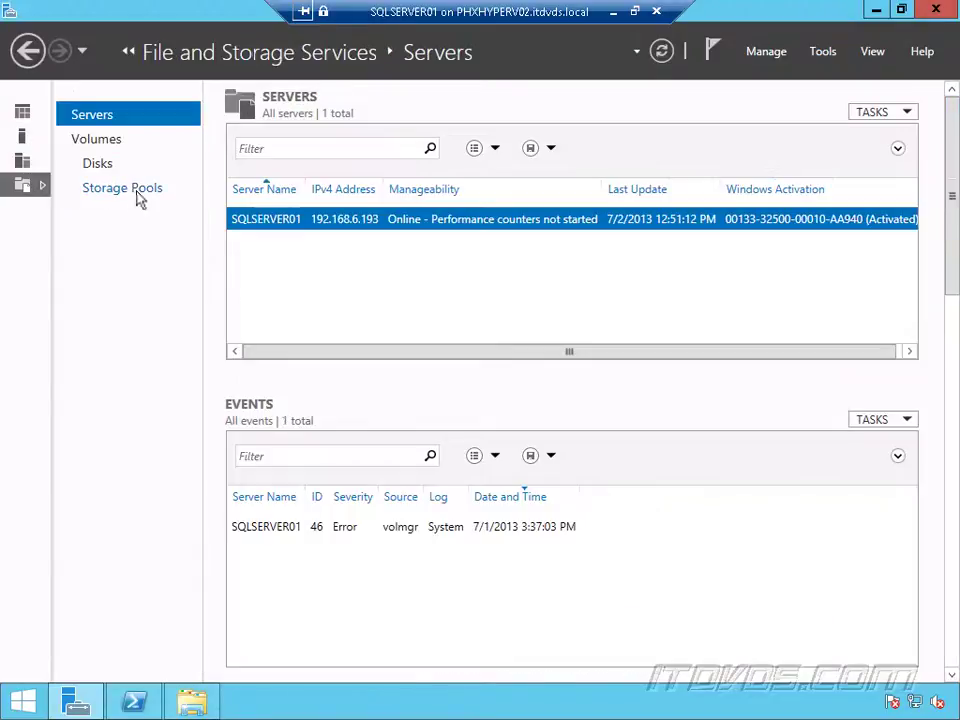
pyautogui.click(140, 190)
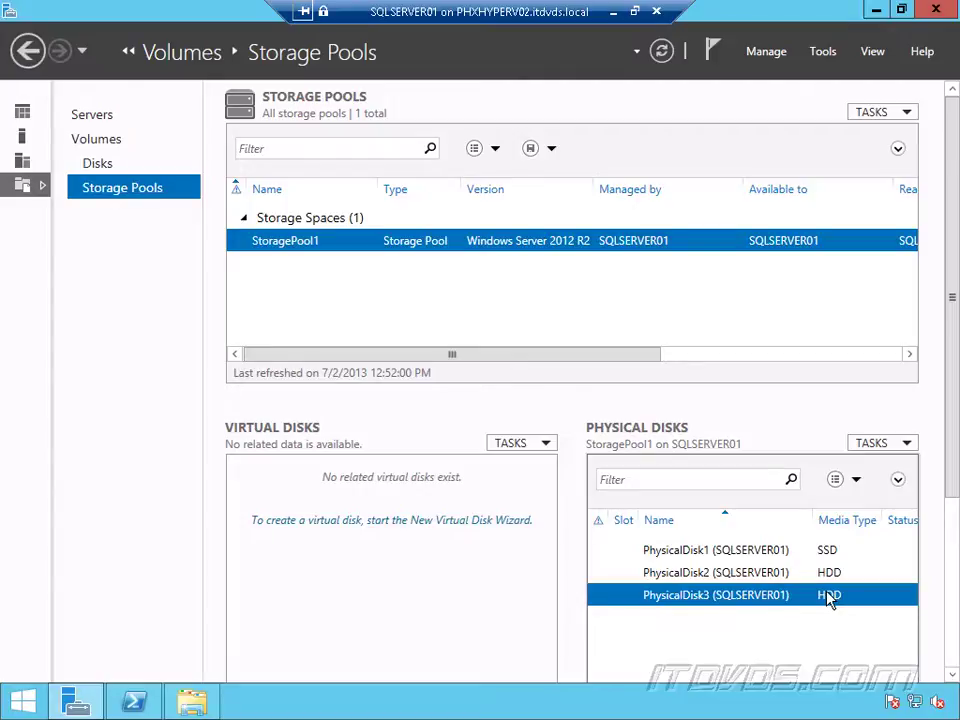
# Start a new virtual disk on StoragePool1 named TestDisk with Create storage tiers ticked.
pyautogui.click(528, 446)
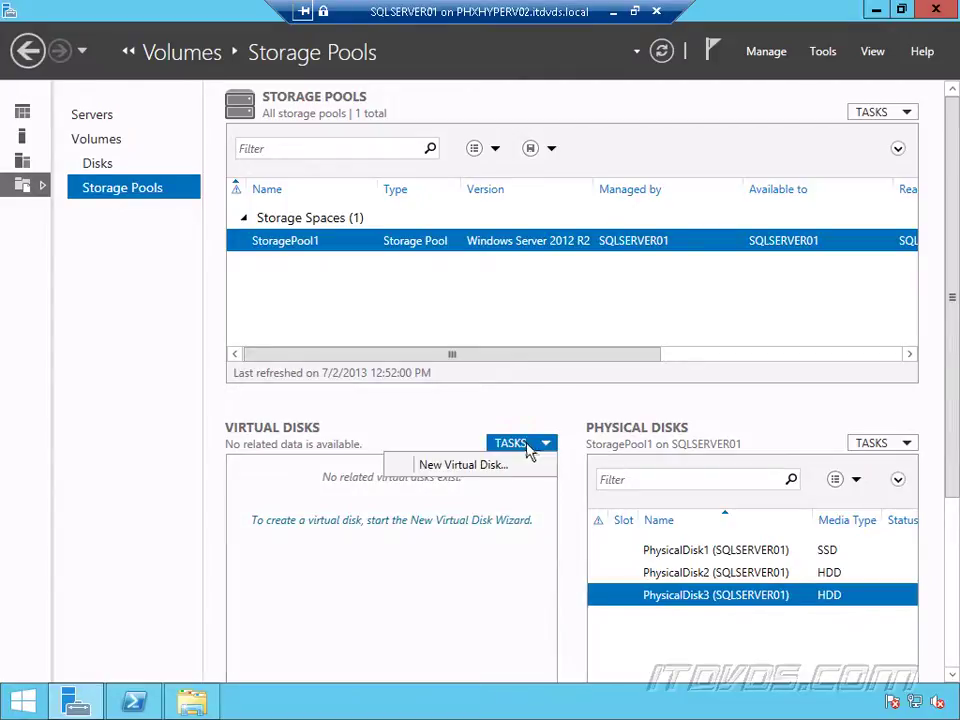
pyautogui.click(482, 468)
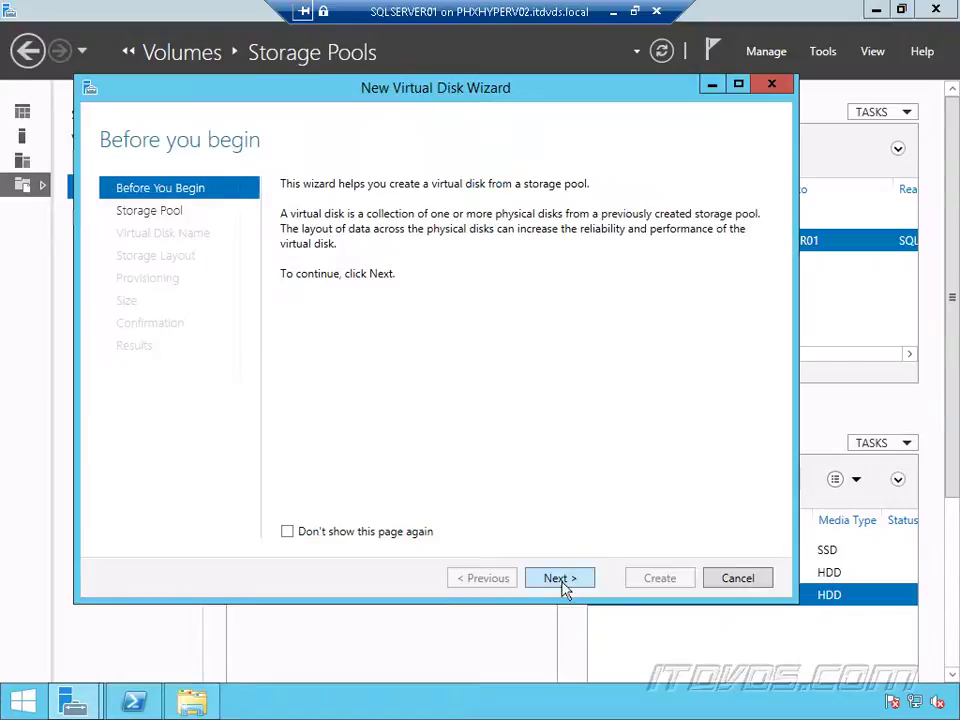
pyautogui.click(562, 586)
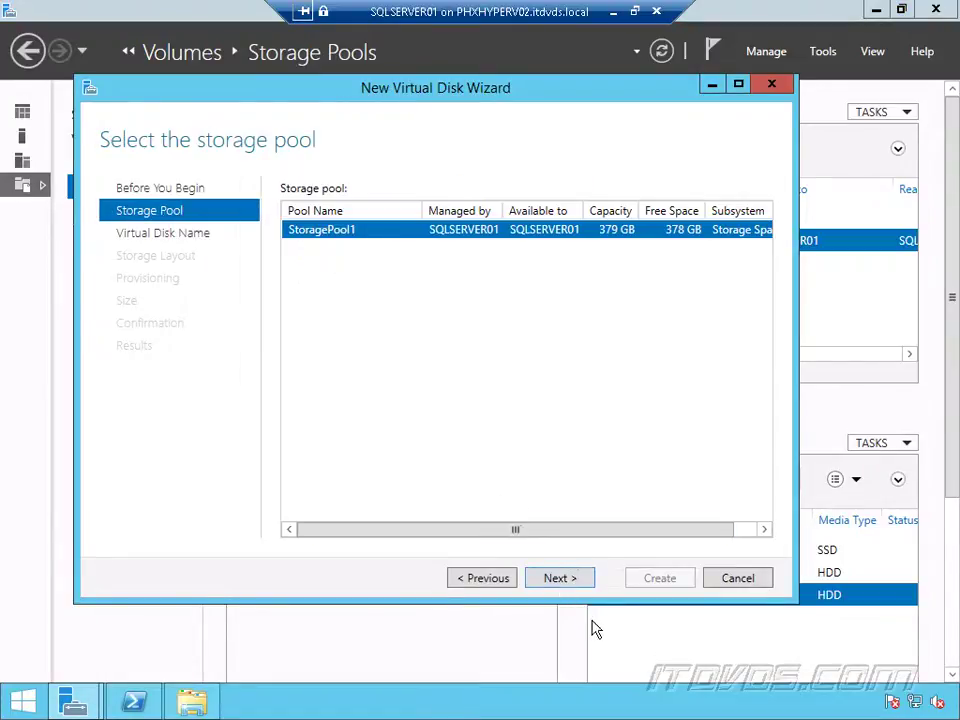
pyautogui.click(562, 578)
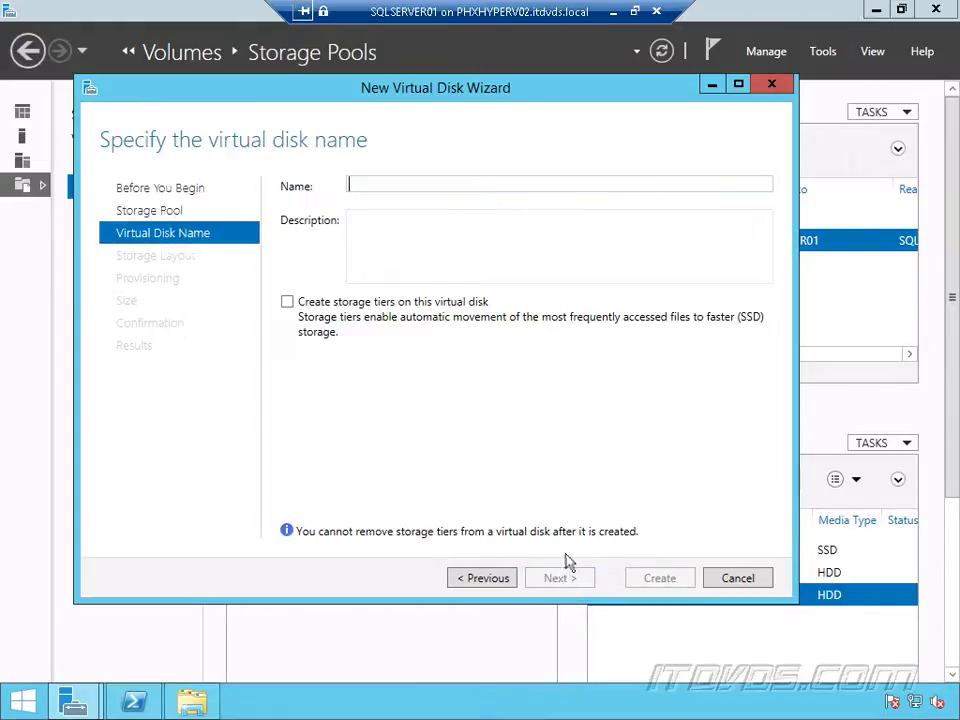
pyautogui.write('Te')
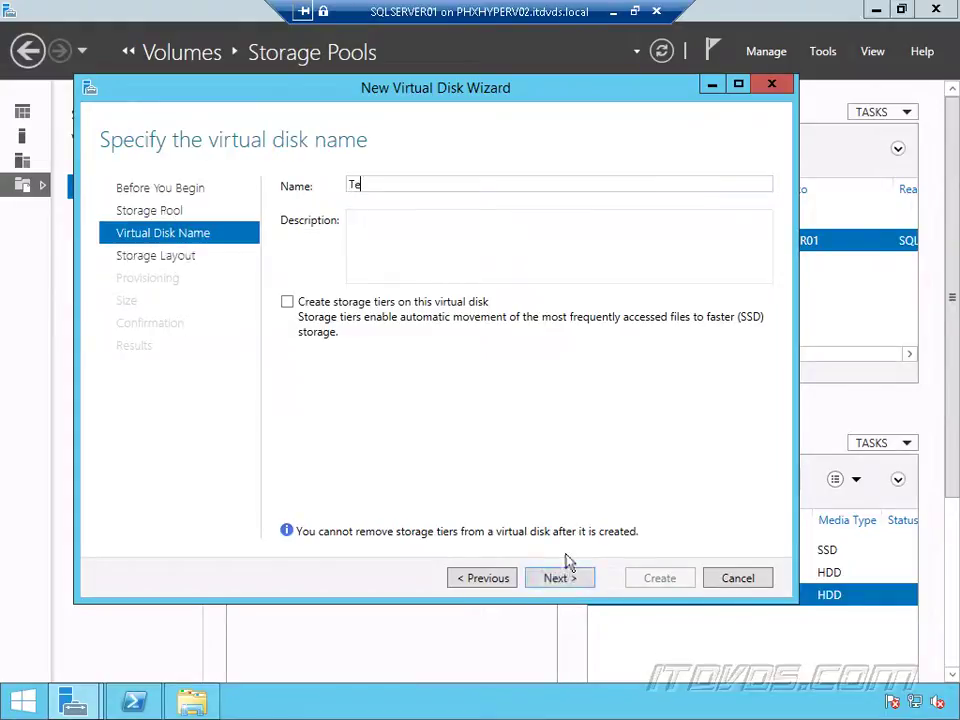
pyautogui.write('stDisk')
pyautogui.click(288, 302)
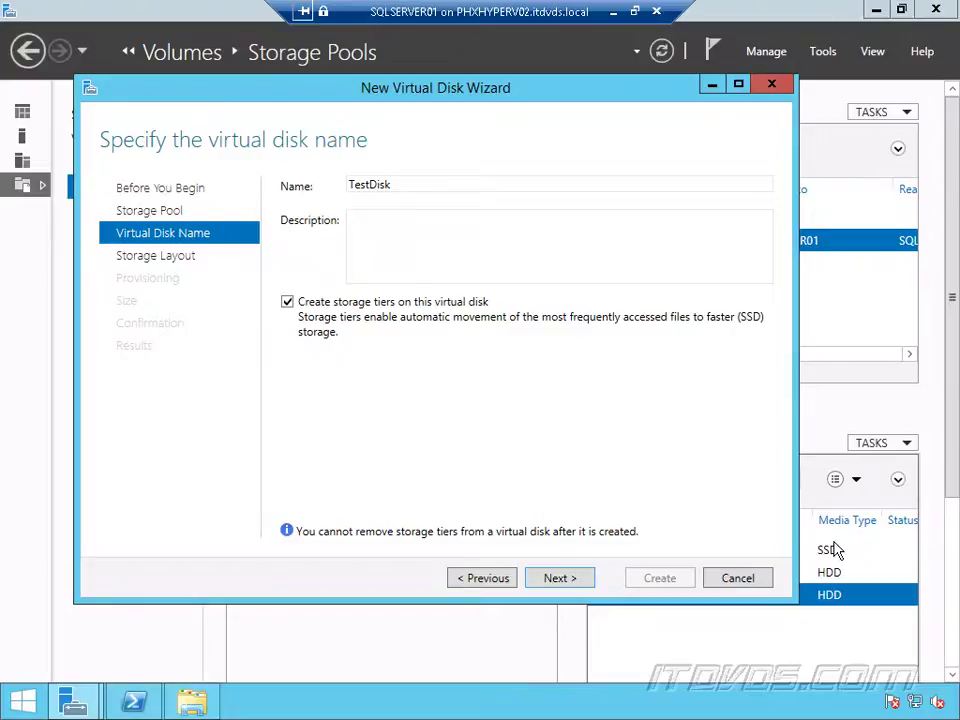
# Keep Simple layout and Fixed provisioning, with tier sizes of 10 GB SSD and 30 GB HDD.
pyautogui.click(566, 586)
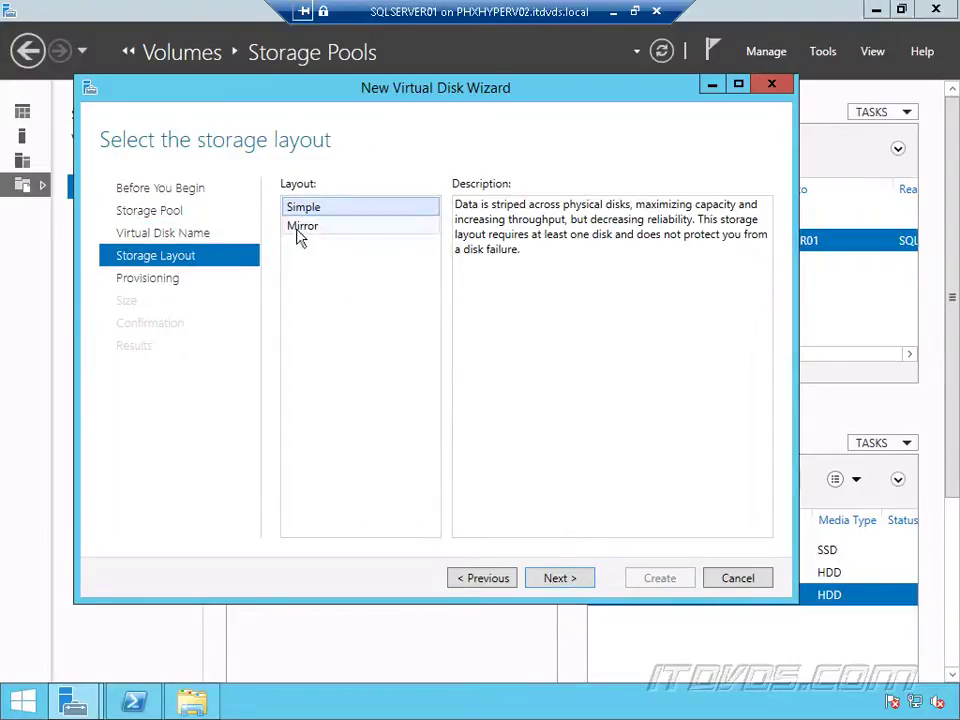
pyautogui.click(574, 588)
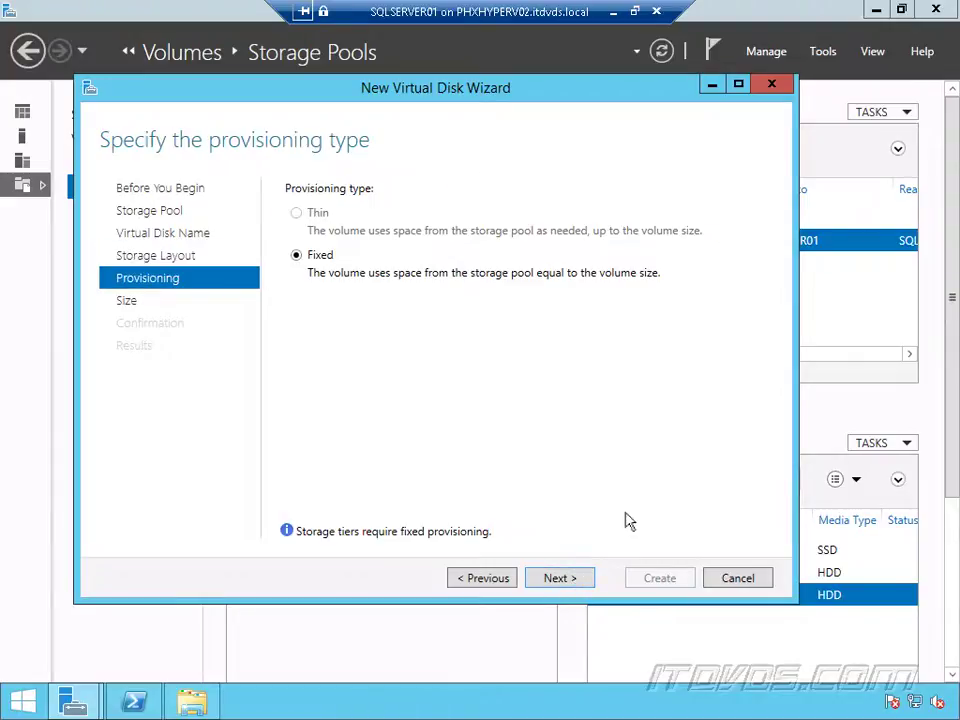
pyautogui.click(561, 580)
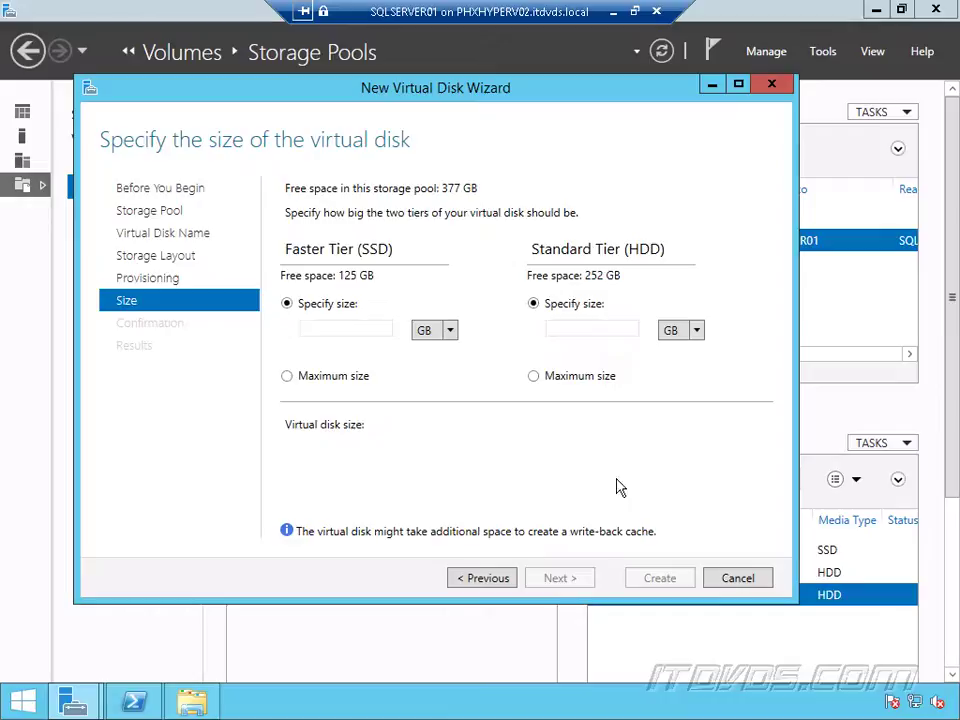
pyautogui.click(342, 328)
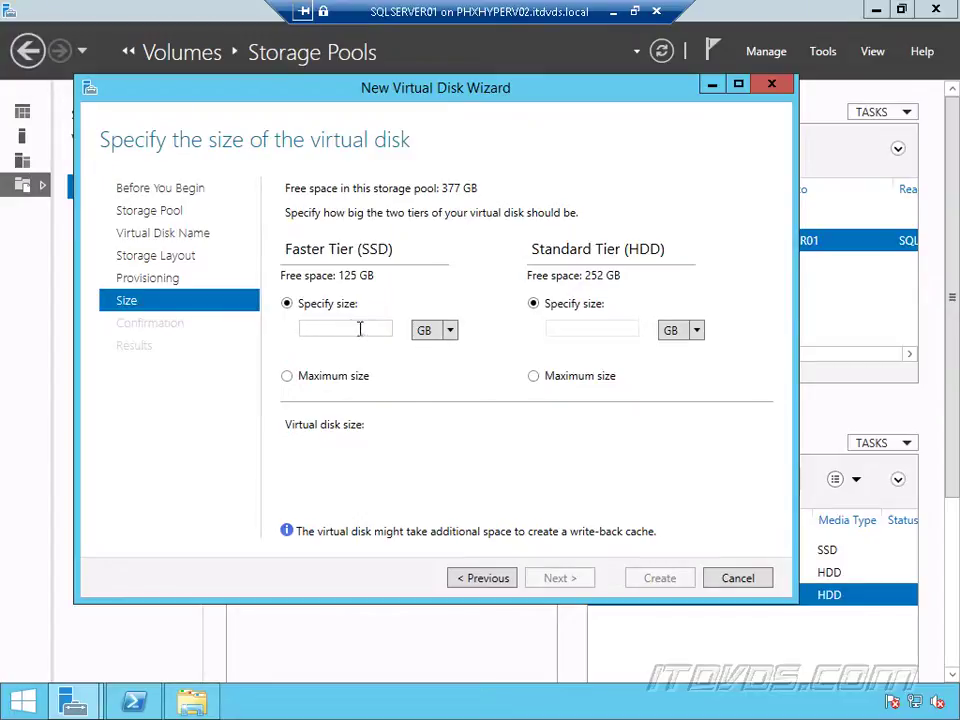
pyautogui.write('10')
pyautogui.click(598, 328)
pyautogui.write('30')
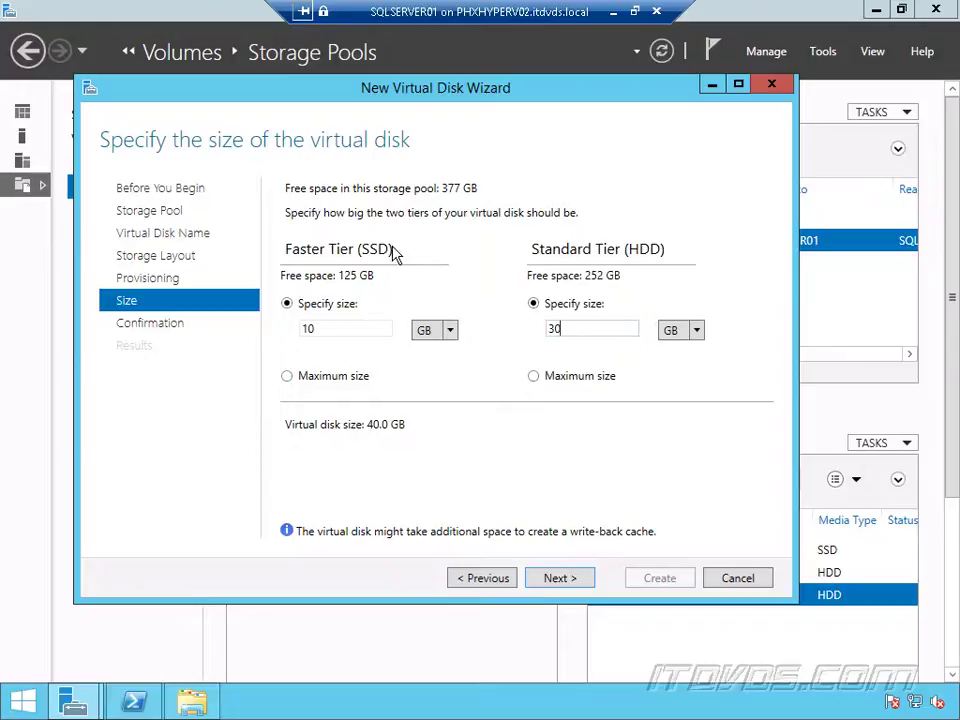
# Confirm the settings and create the 40 GB TestDisk virtual disk.
pyautogui.click(561, 584)
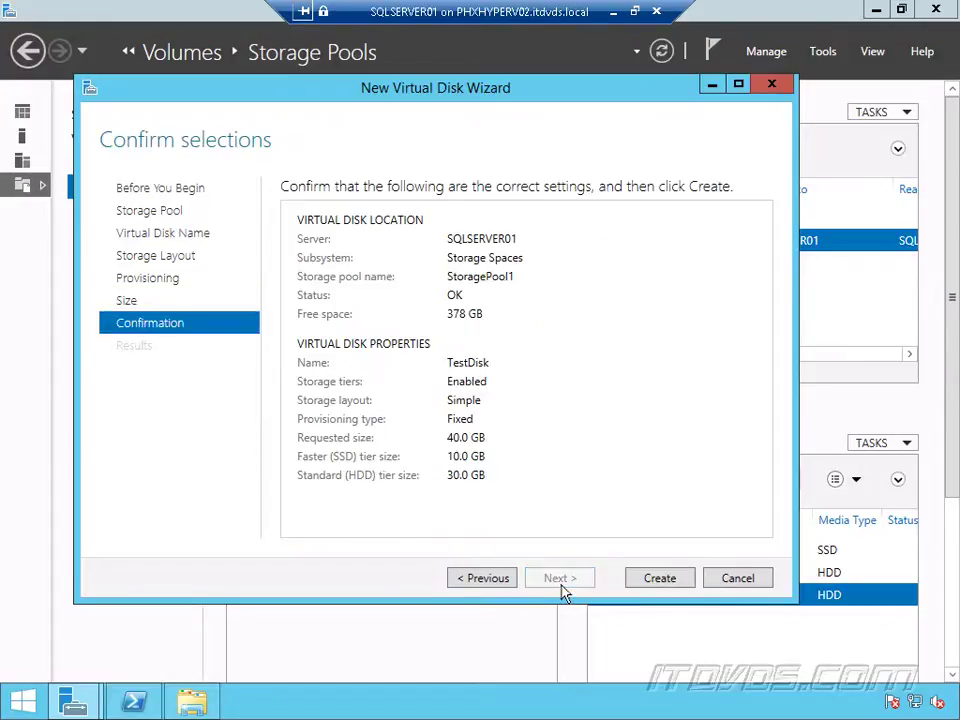
pyautogui.click(660, 579)
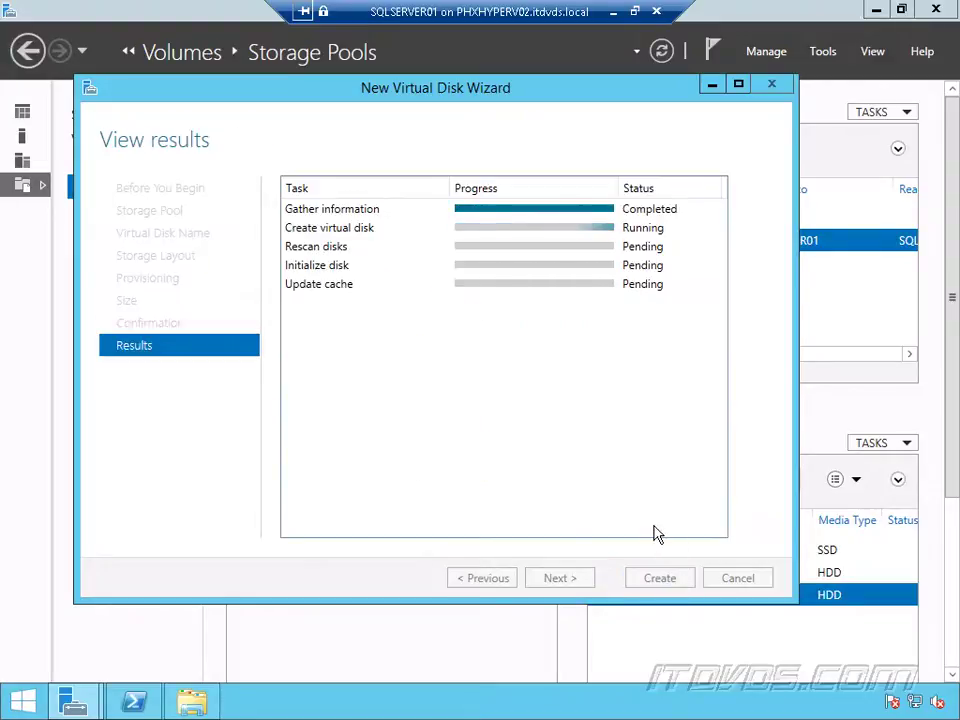
pyautogui.click(660, 580)
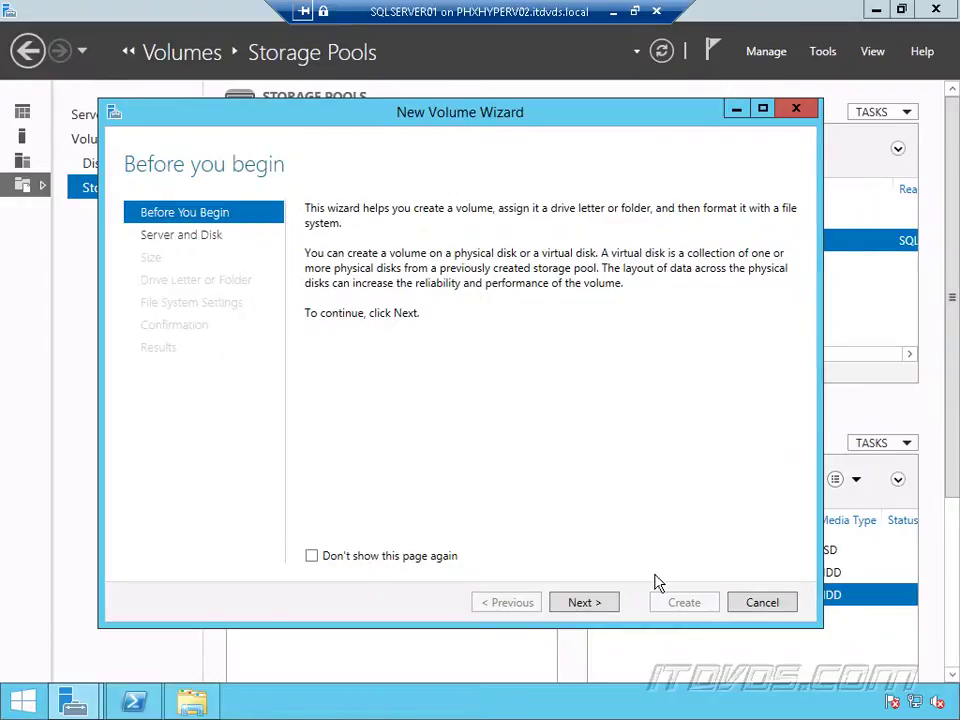
# Create a 39.9 GB NTFS volume with drive letter E on Disk 4.
pyautogui.click(593, 604)
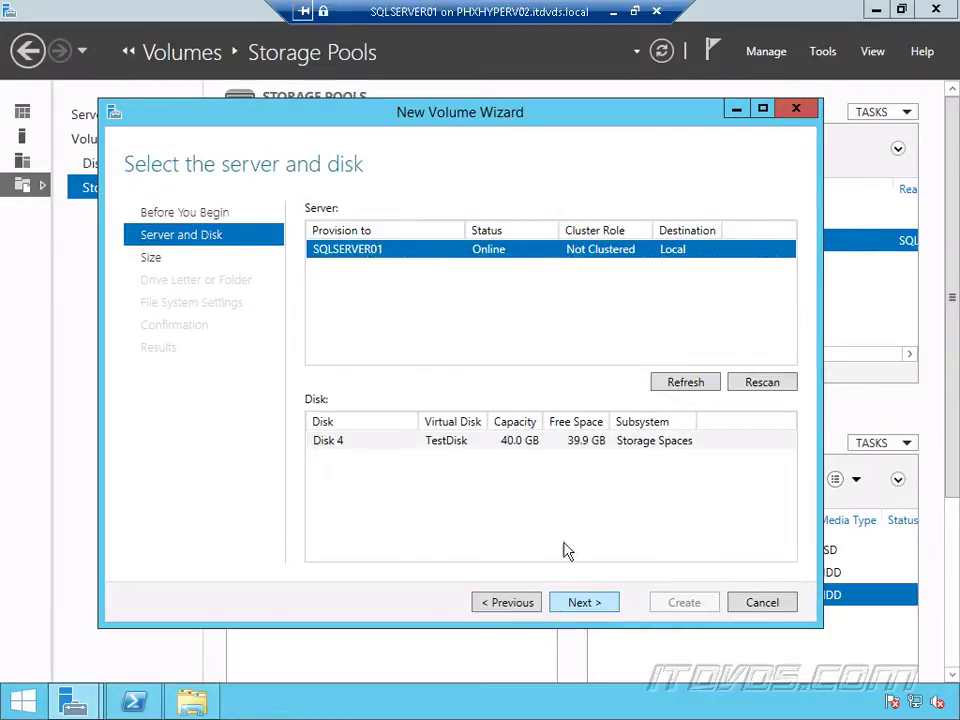
pyautogui.click(487, 448)
pyautogui.click(600, 608)
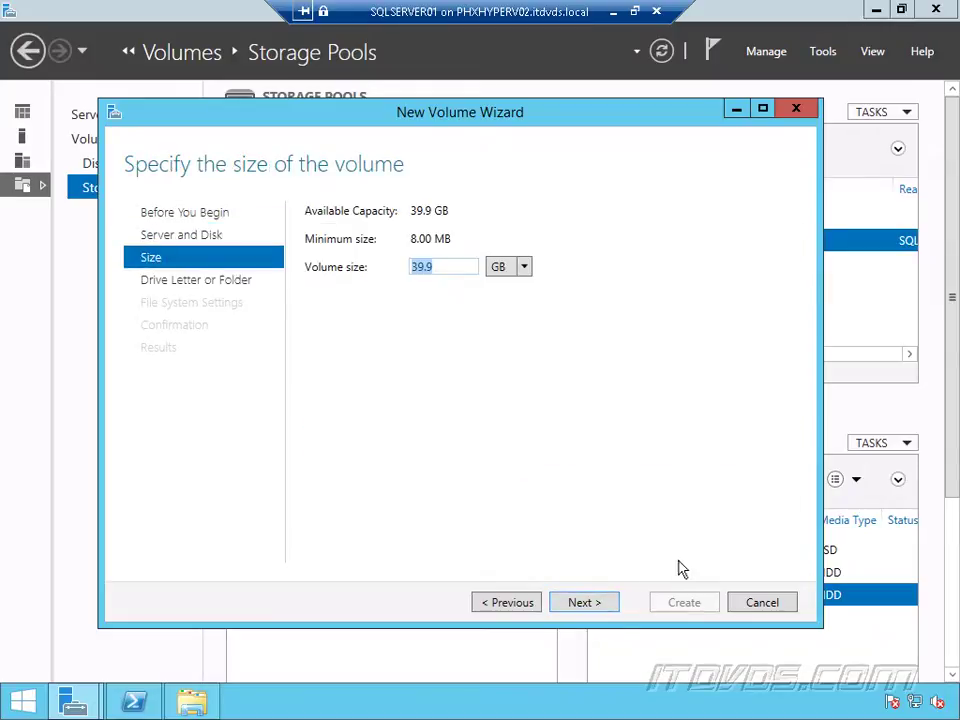
pyautogui.click(605, 610)
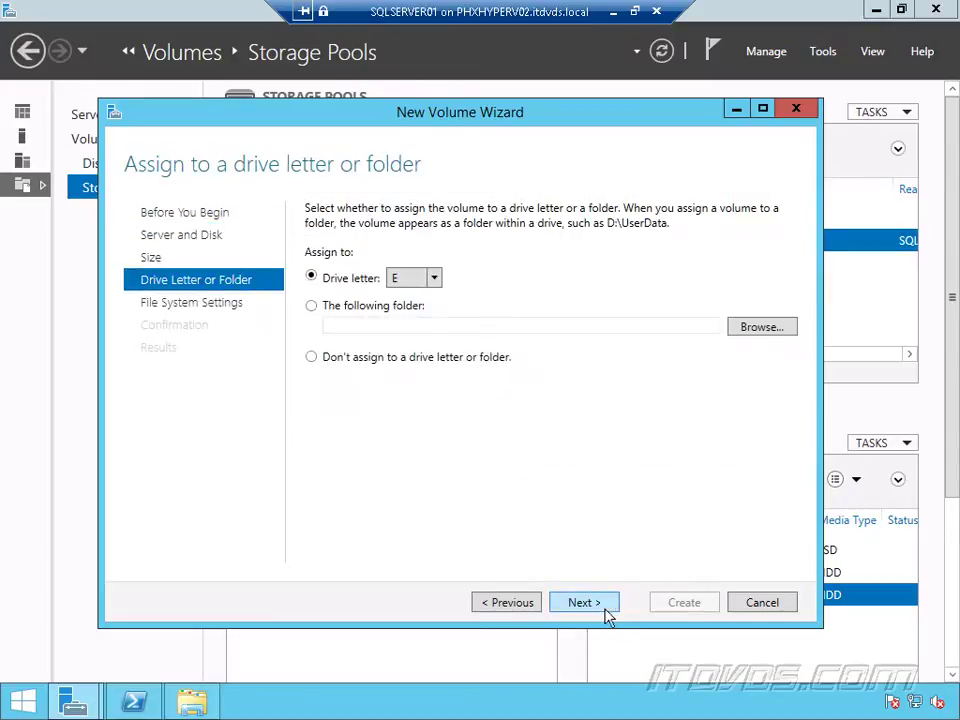
pyautogui.click(594, 604)
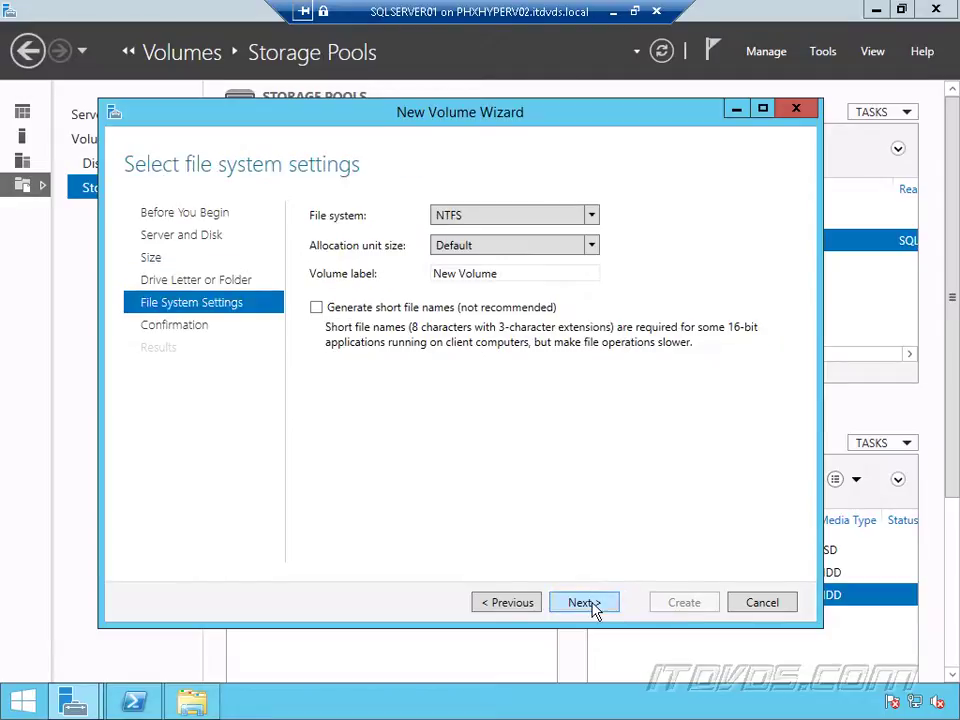
pyautogui.click(595, 610)
pyautogui.click(684, 603)
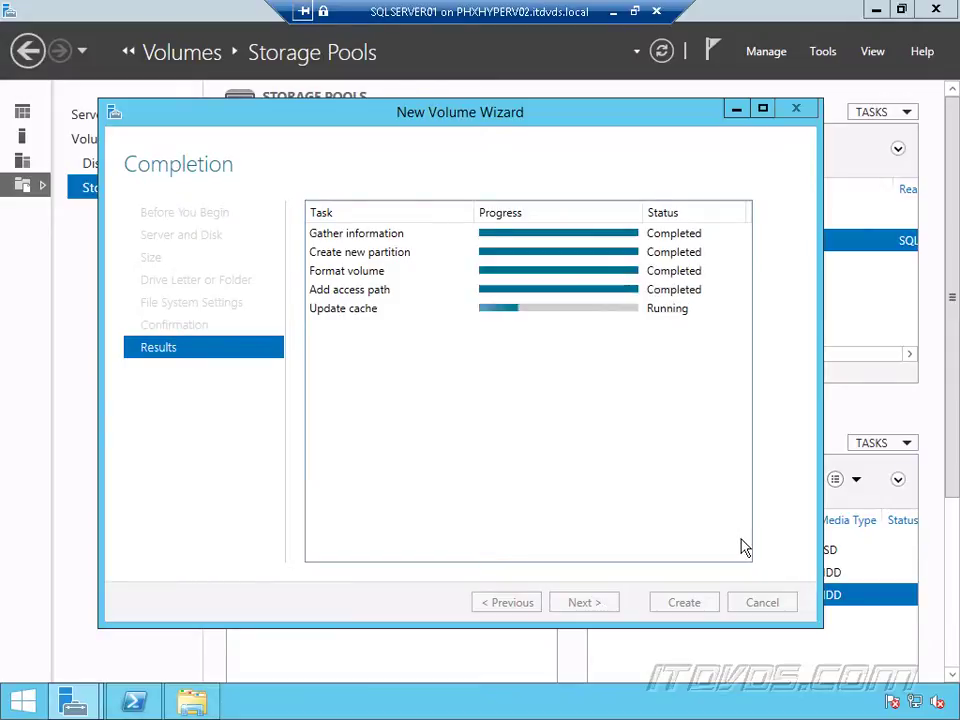
pyautogui.click(684, 602)
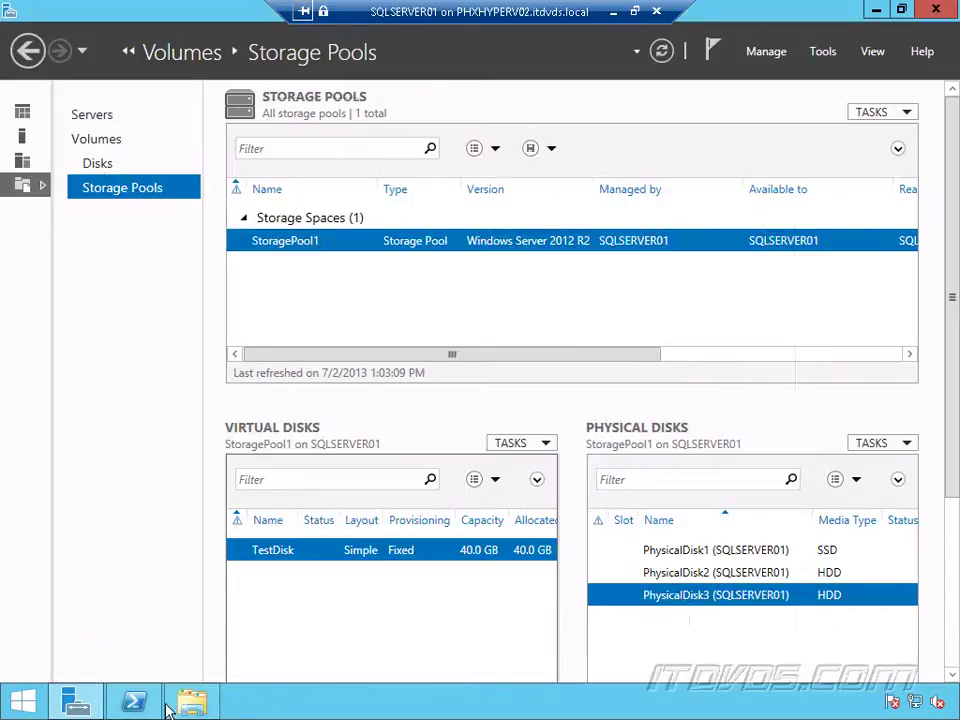
# Browse via This PC to the New Volume (E:) drive and confirm it is empty.
pyautogui.click(190, 700)
pyautogui.click(175, 273)
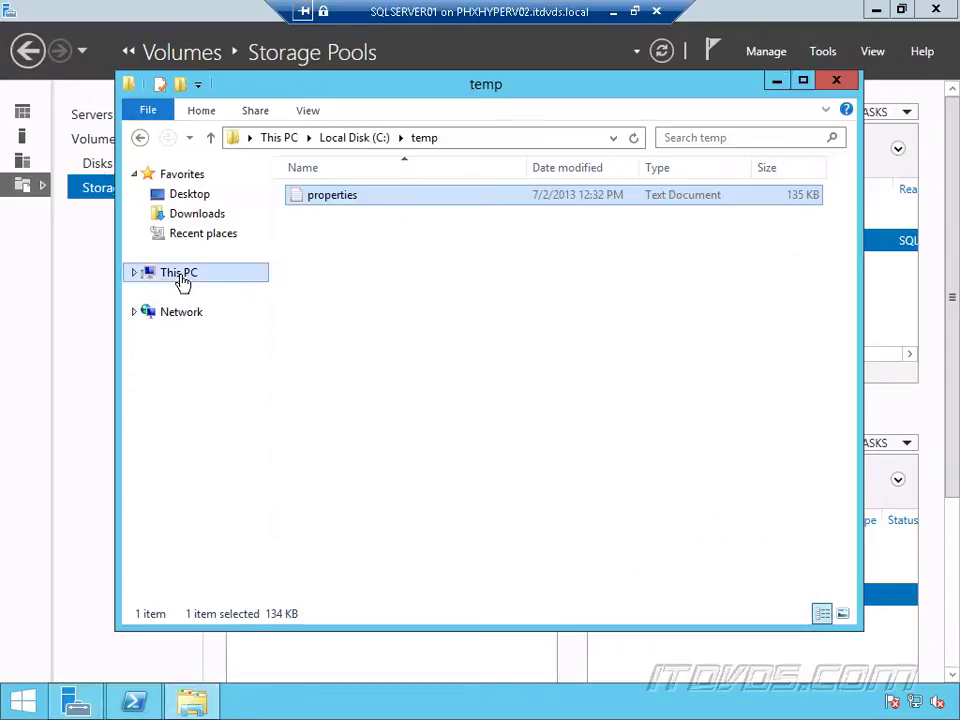
pyautogui.click(410, 455)
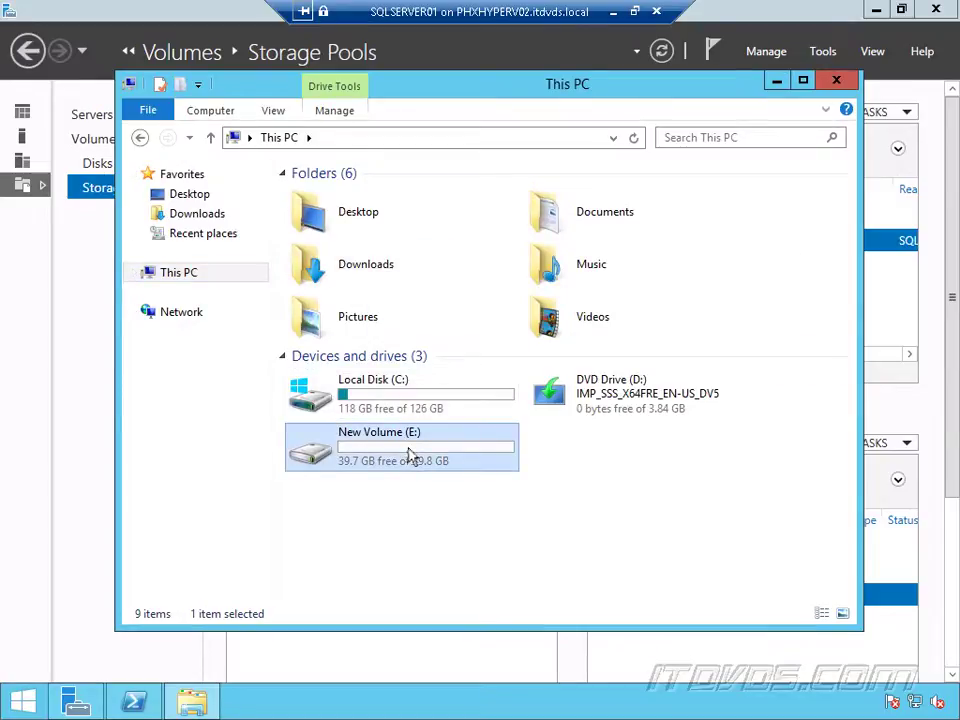
pyautogui.doubleClick(410, 455)
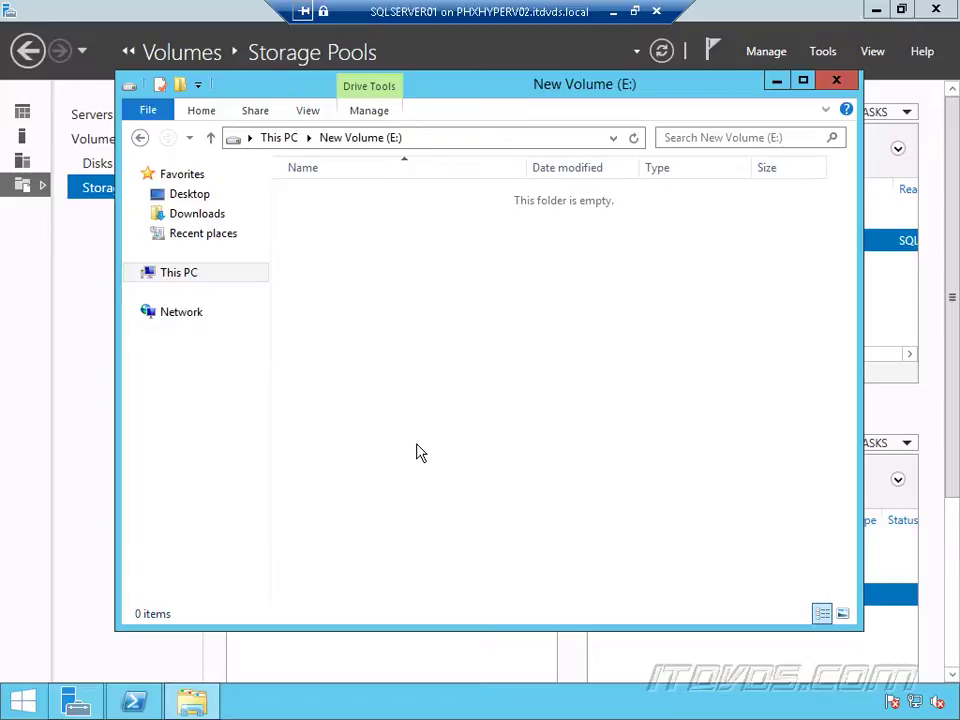
# Return to Server Manager's Storage Pools page listing TestDisk.
pyautogui.click(786, 15)
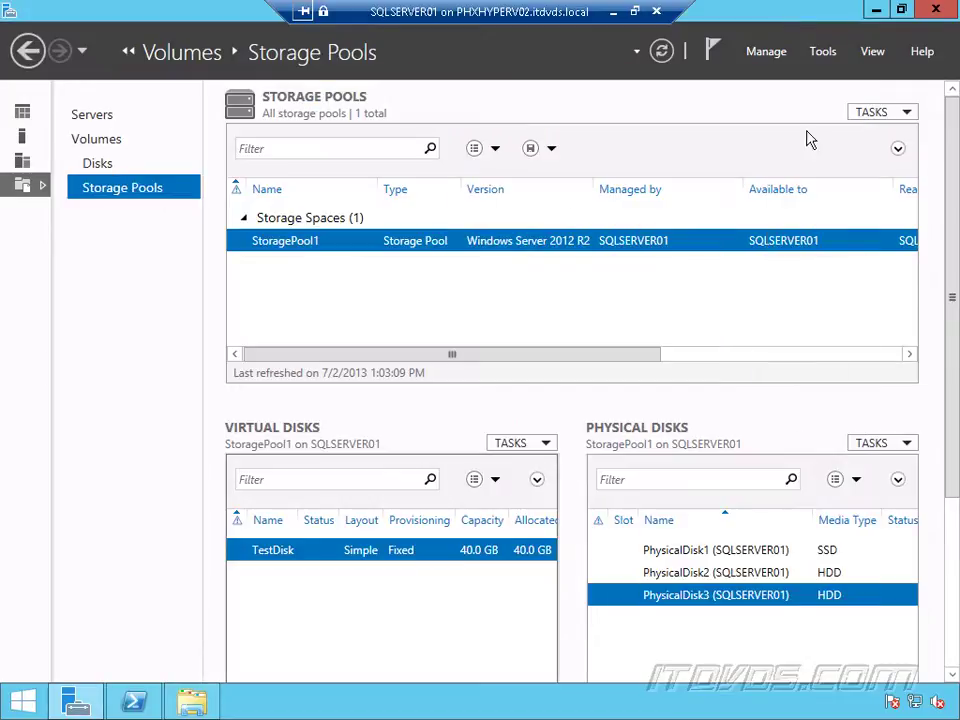